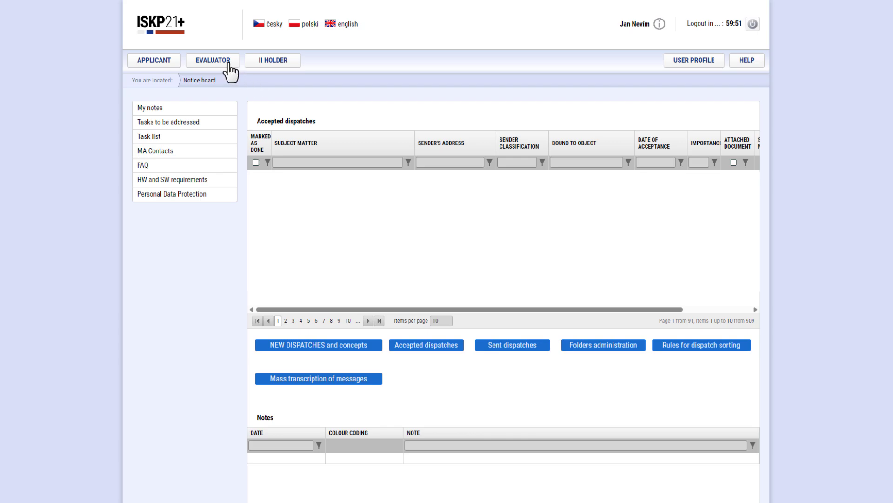
Step: Start an evaluator status request, choose manual entry without business ID validation, and enter the evaluator's personal ID
left_click(229, 68)
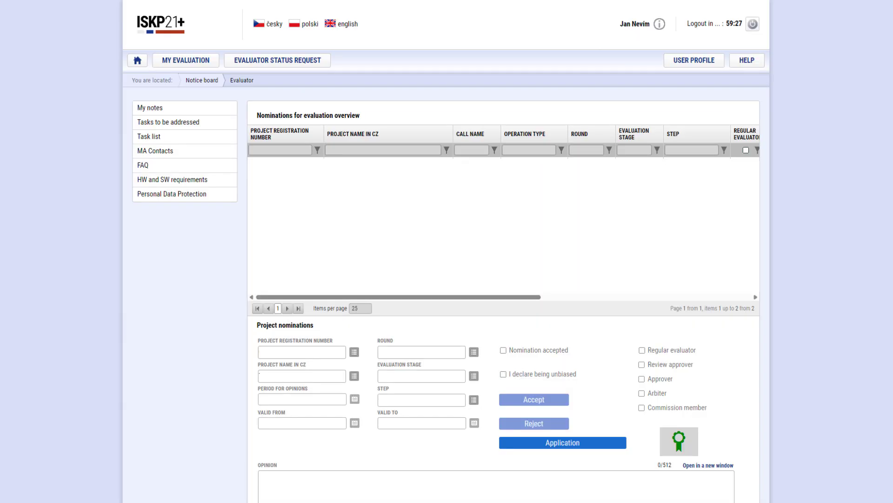
left_click(322, 70)
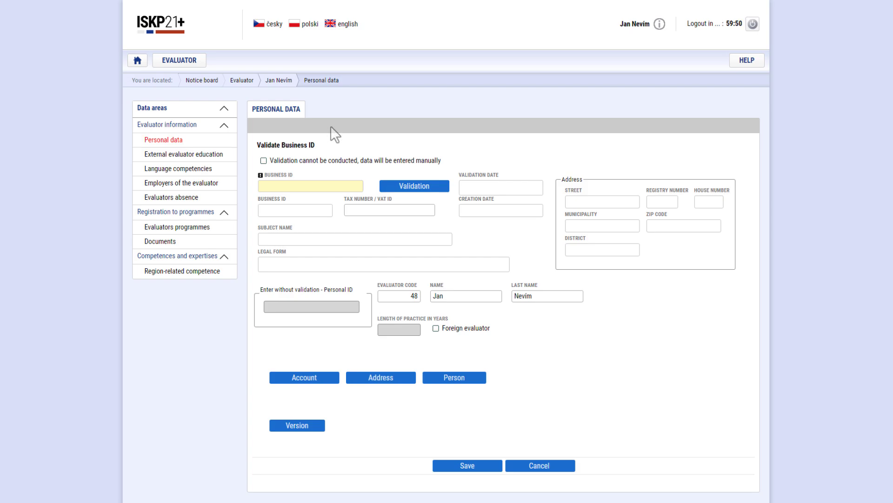
left_click(263, 161)
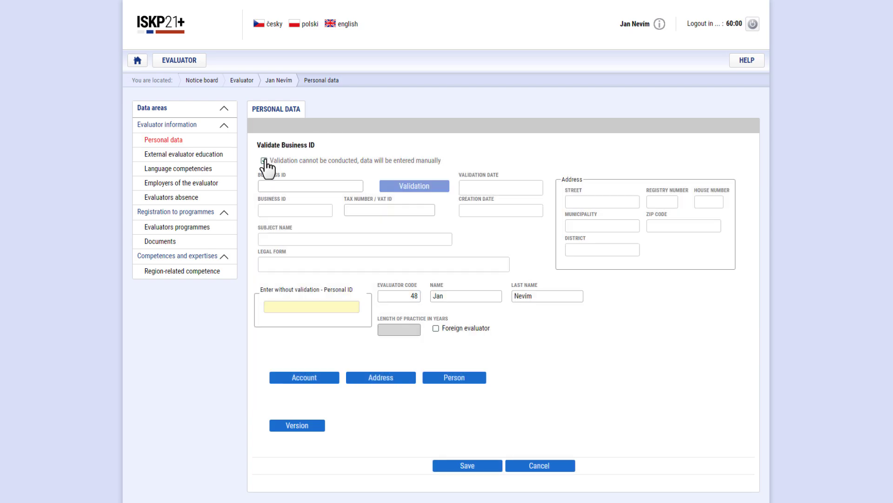
left_click(320, 307)
type("0")
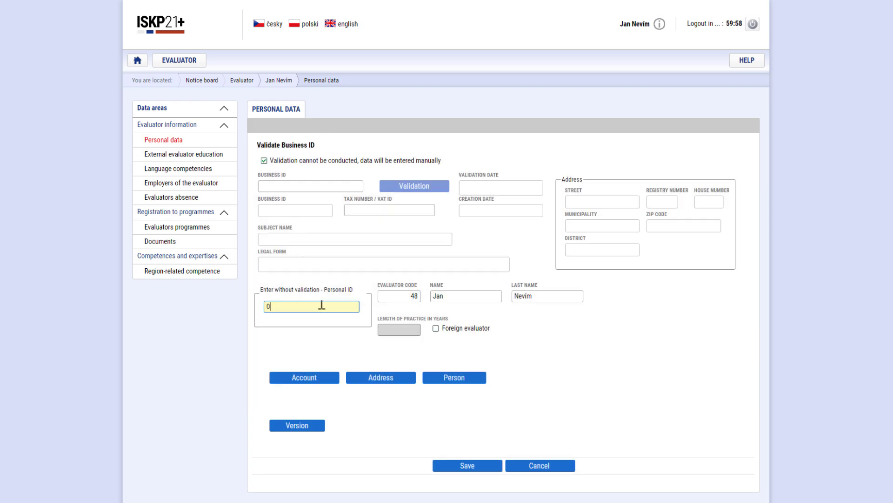
type("012345678")
Step: Set the length of practice to 2 years, toggle the foreign evaluator option, and save the personal data
left_click(390, 328)
type("2")
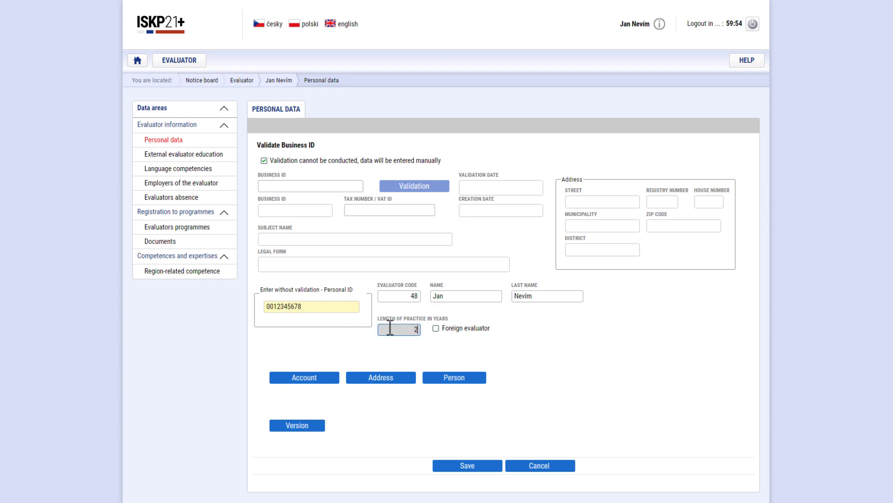
left_click(436, 329)
left_click(481, 469)
Step: Continue from the evaluator information to the evaluators programmes and add a new record for Operační program Technologie a aplikace (OP TAK)
left_click(235, 159)
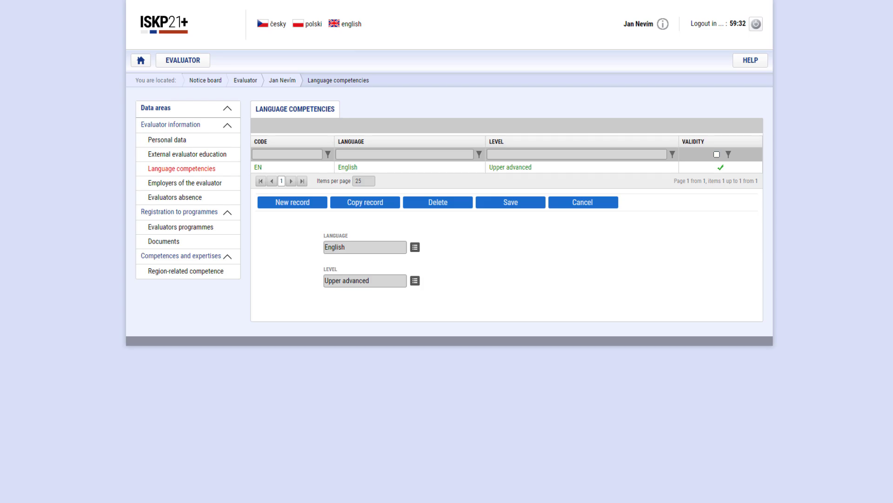
left_click(225, 232)
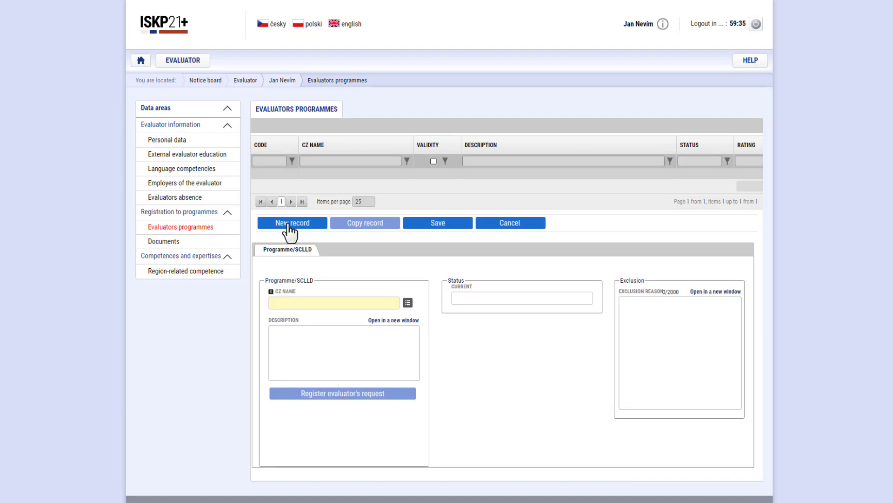
left_click(316, 223)
left_click(408, 303)
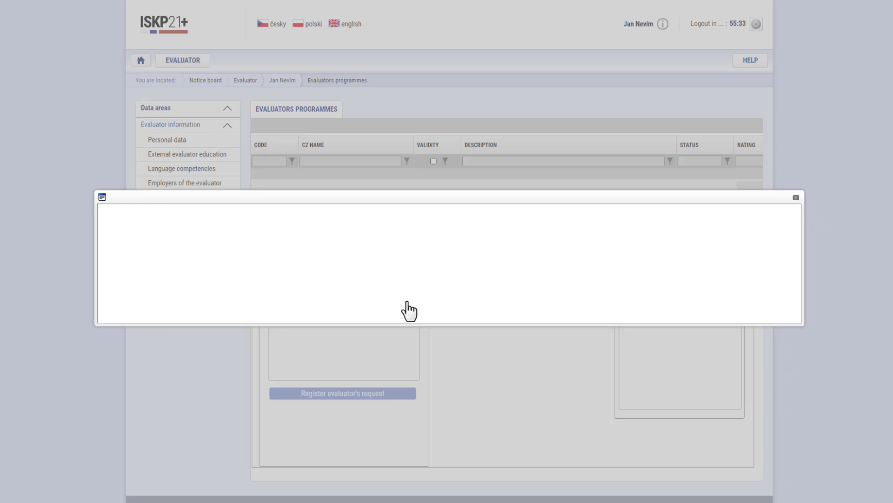
left_click(393, 194)
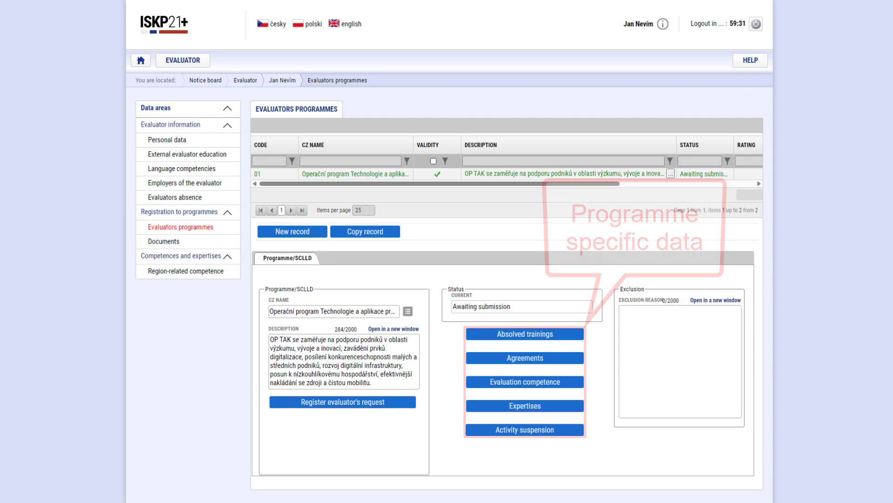
Step: Register the evaluator's request for the programme and sign it with the evaluator's certificate, entering the certificate password
left_click(398, 404)
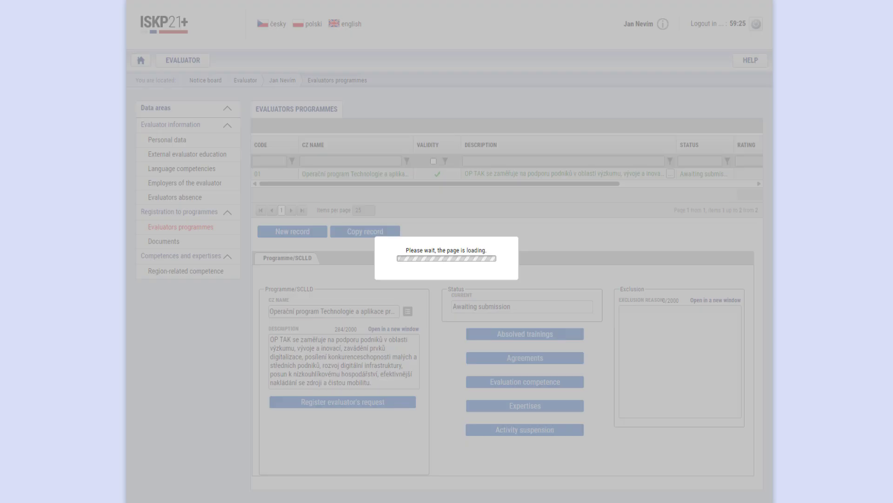
left_click(338, 185)
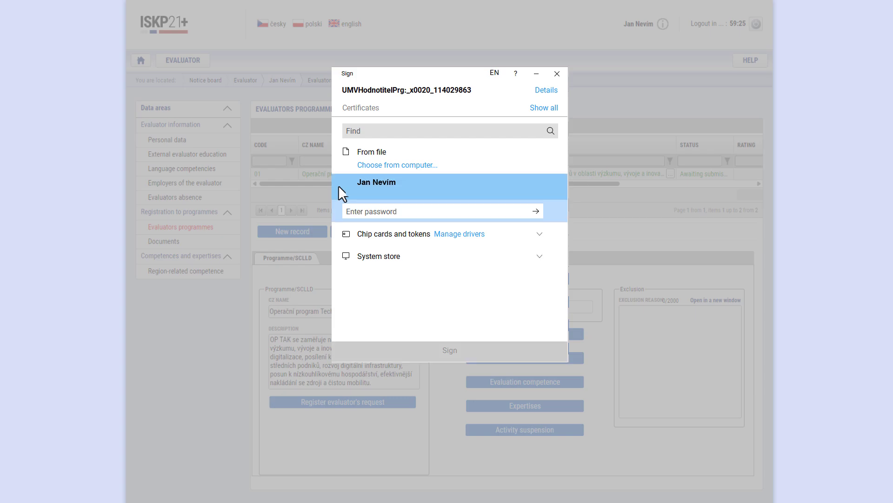
left_click(355, 210)
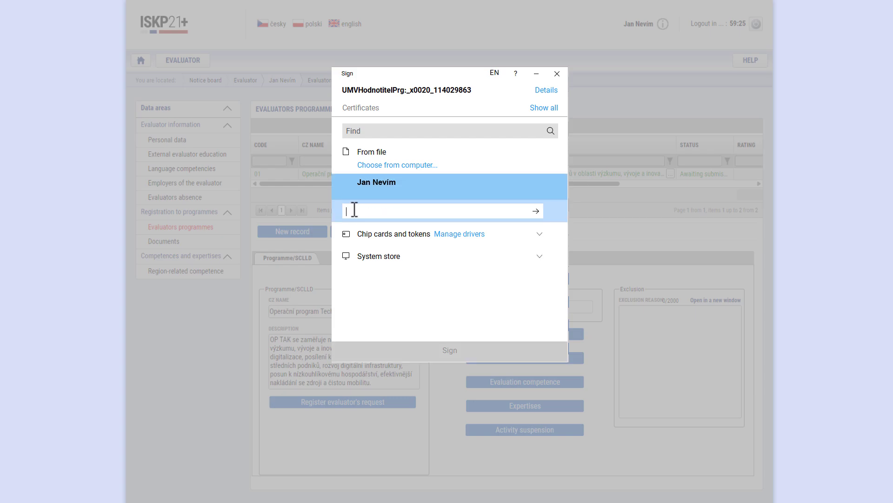
key("ctrl+v")
left_click(538, 214)
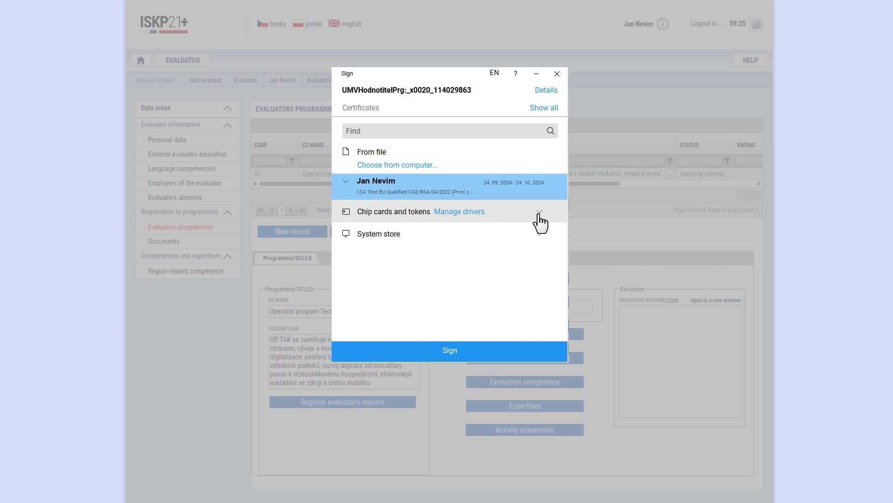
left_click(519, 347)
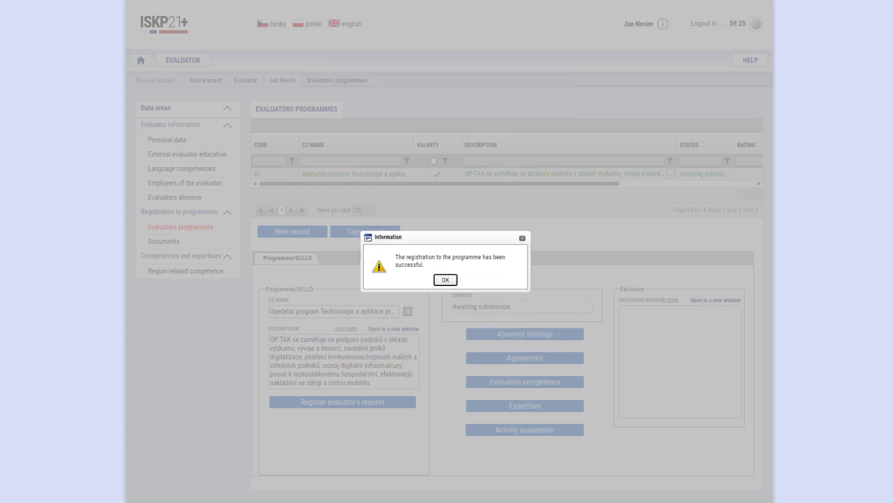
key("Return")
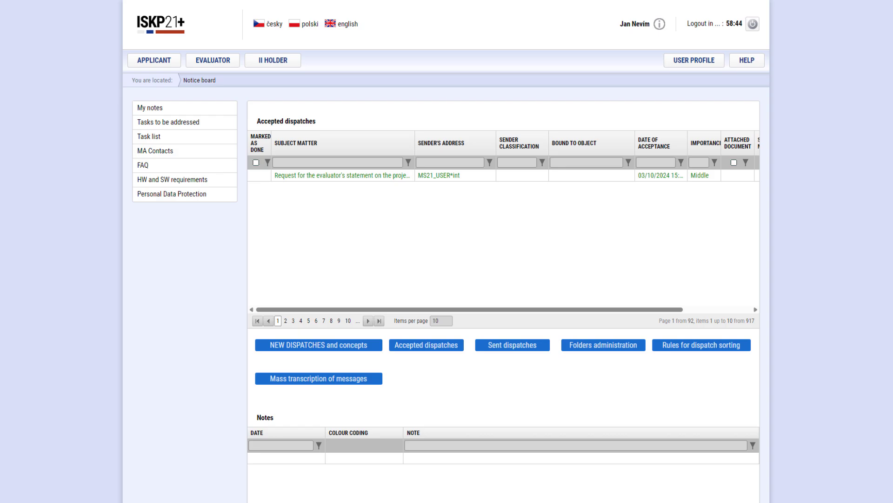
Step: Open the dispatch requesting the evaluator's statement and declare being unbiased in the EN_PROJECT nomination
left_click(387, 175)
left_click(234, 61)
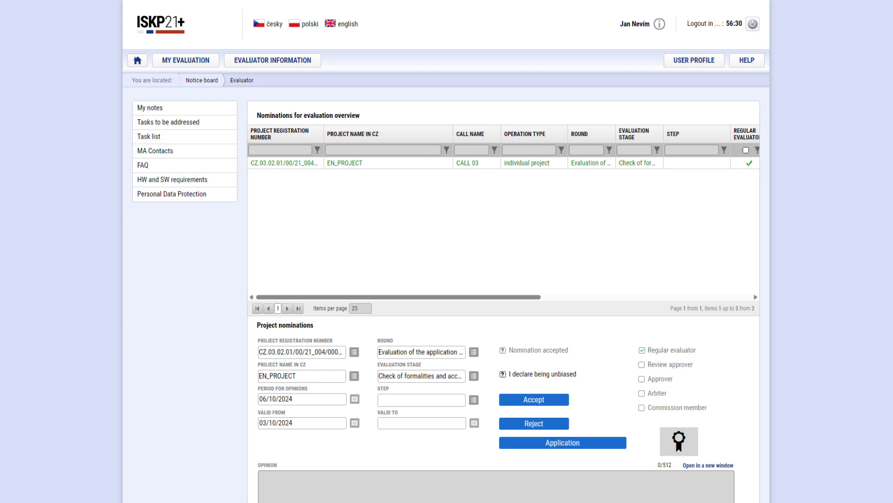
left_click(503, 375)
scroll(503, 375, "down", 4)
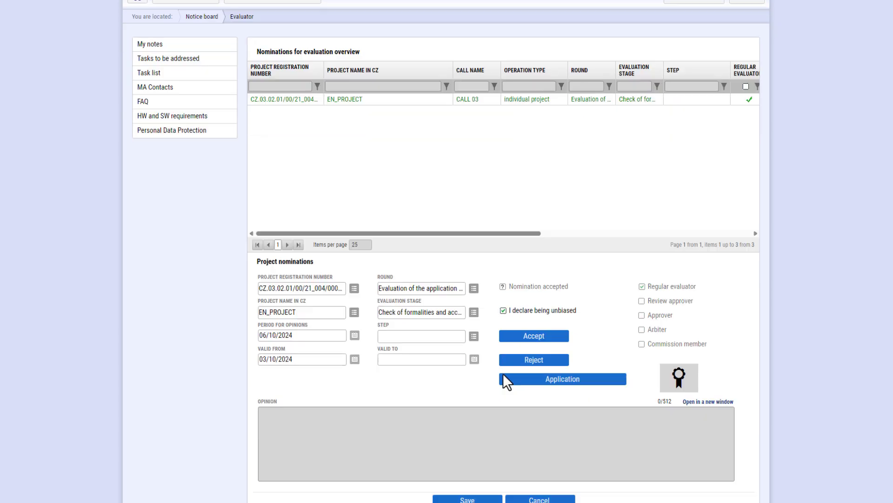
left_click(484, 378)
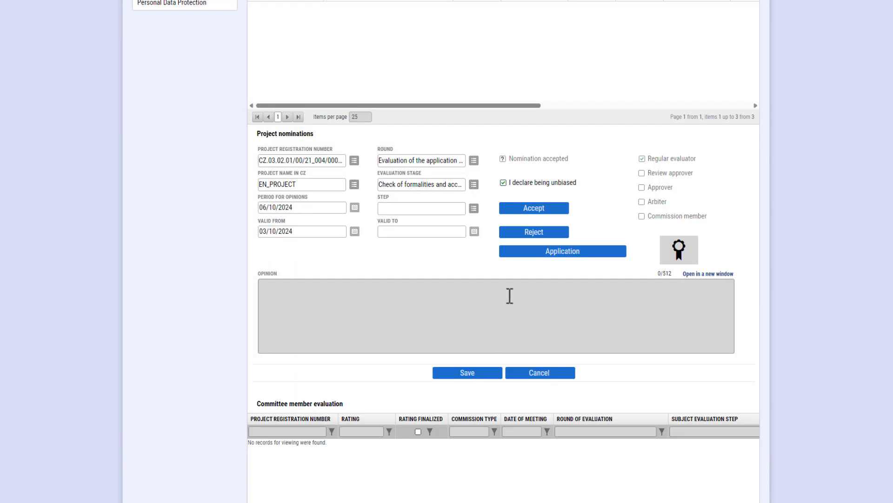
Step: Accept the EN_PROJECT nomination and sign the acceptance with the evaluator's certificate, entering the certificate password
left_click(557, 217)
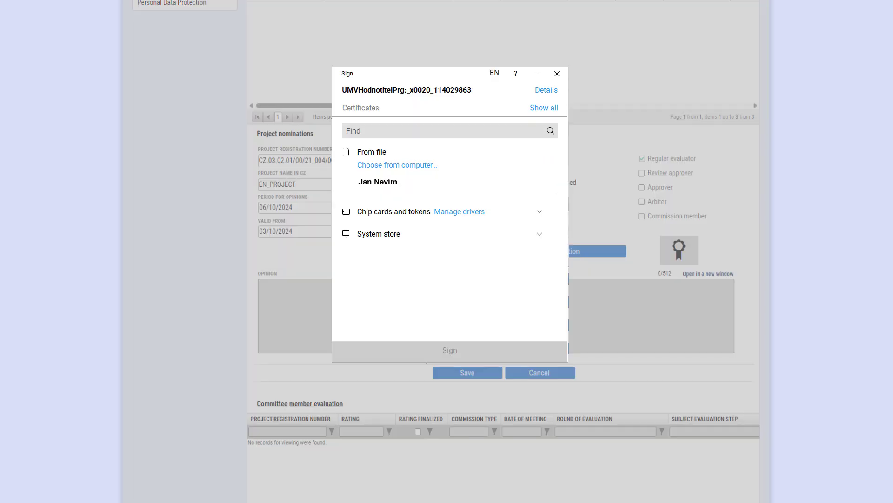
left_click(339, 185)
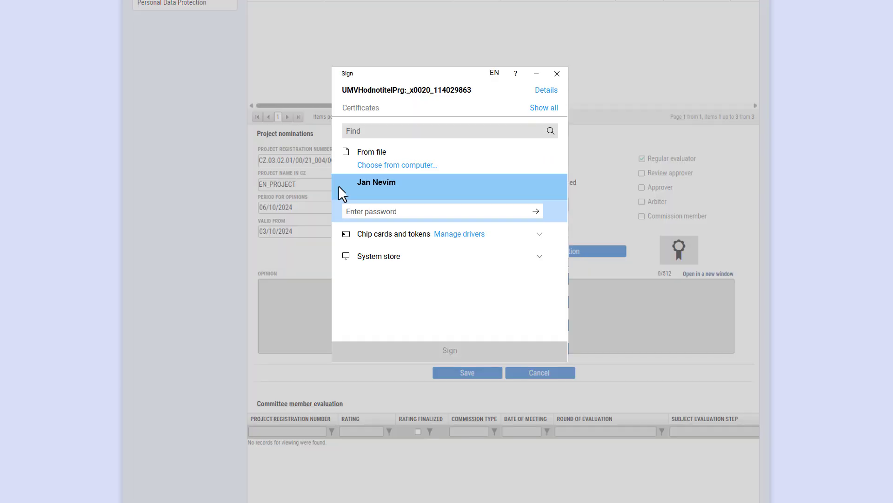
left_click(355, 211)
type("********")
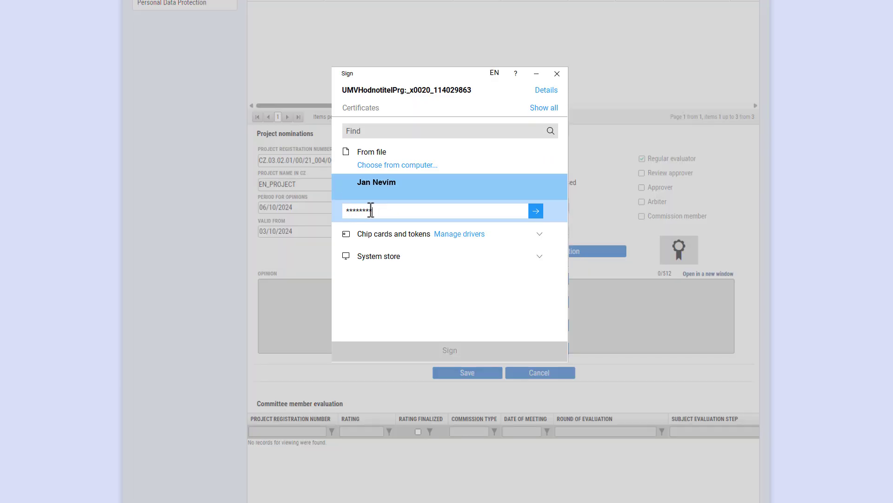
left_click(538, 212)
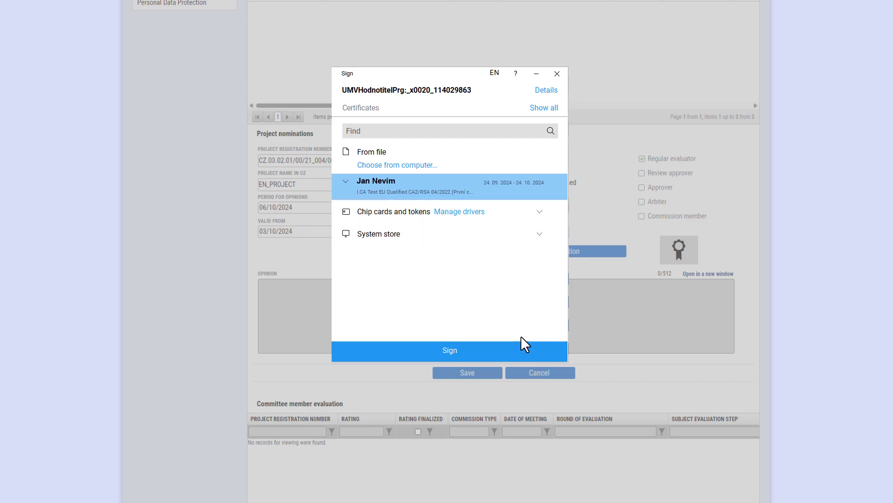
left_click(522, 352)
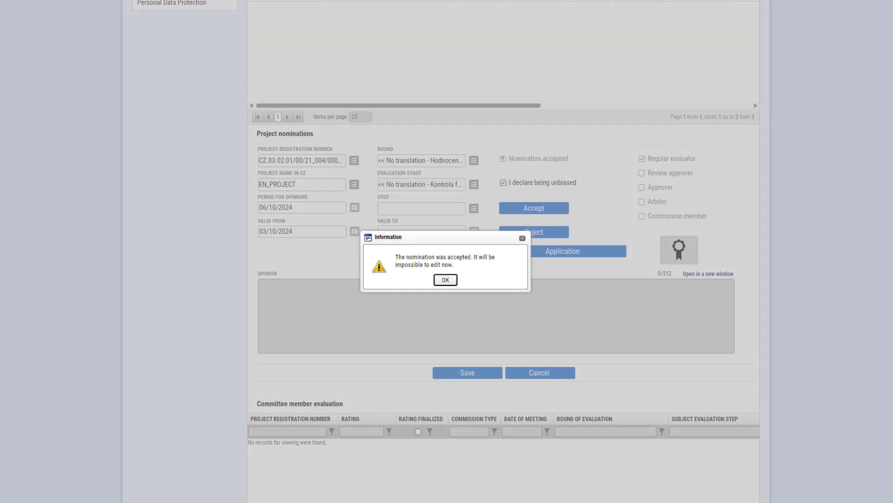
key("Return")
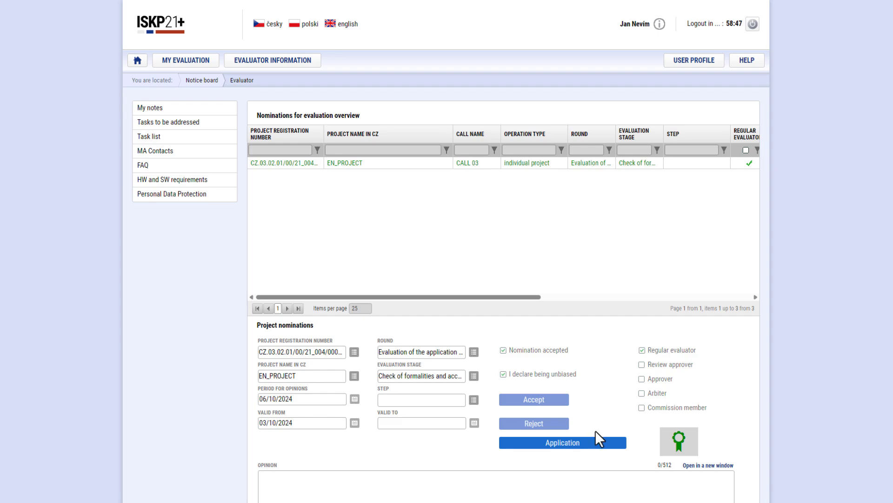
Step: Create a new evaluation for the EN_PROJECT application and open its evaluation detail
left_click(593, 444)
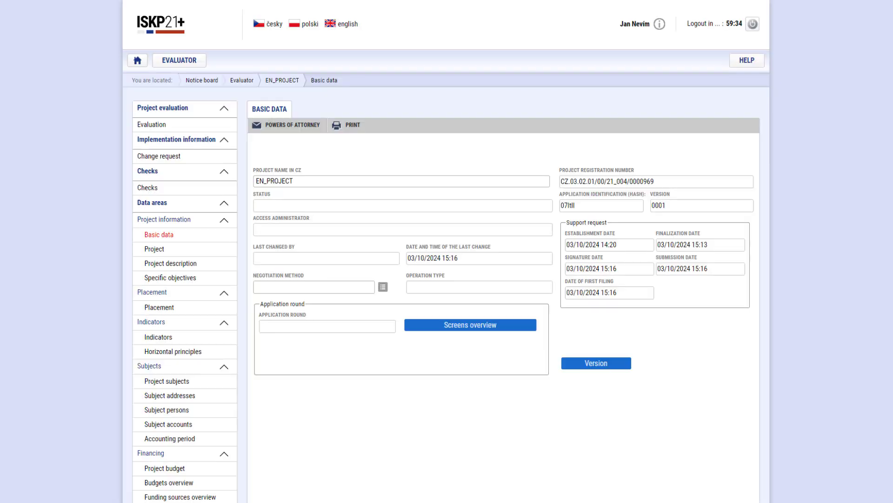
left_click(161, 130)
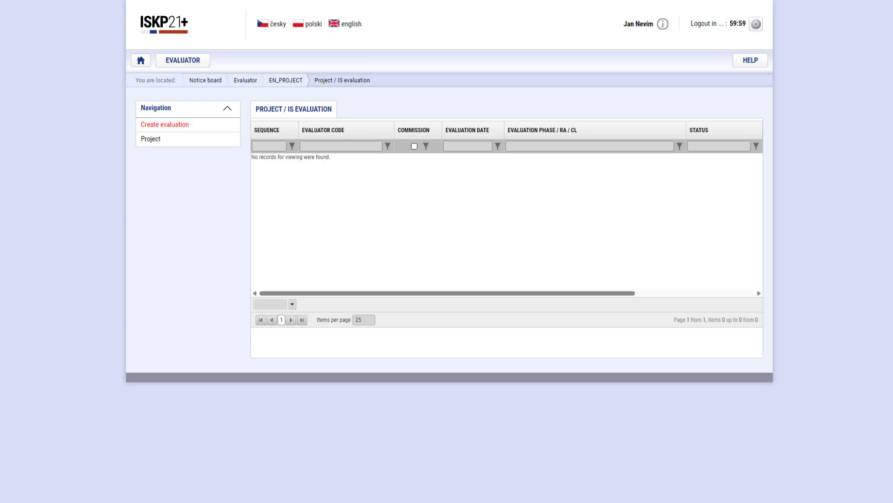
left_click(163, 130)
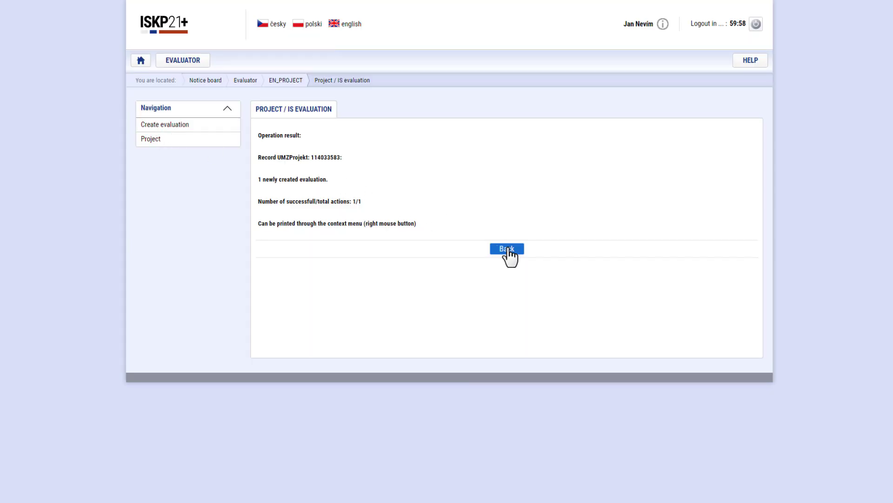
left_click(516, 250)
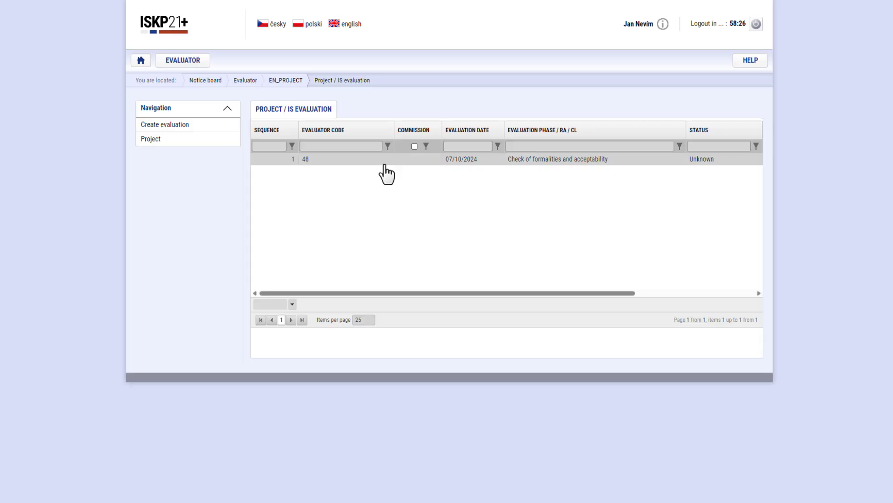
left_click(386, 160)
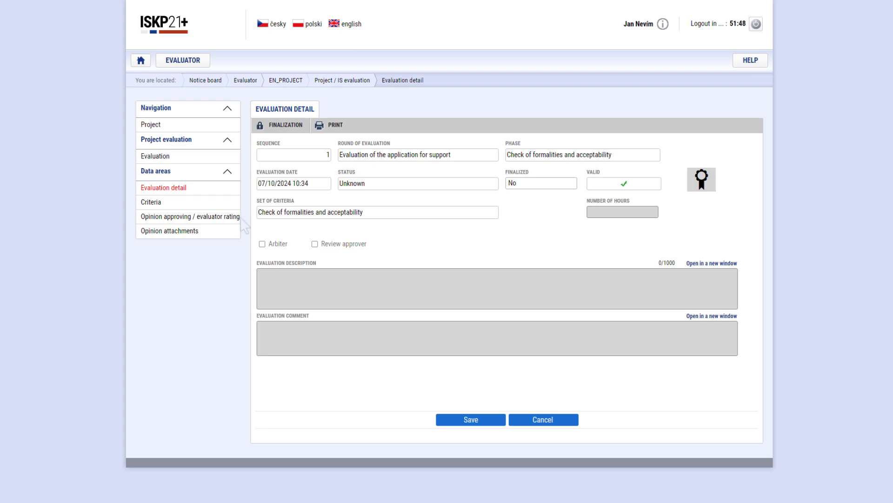
Step: Open the evaluation's criteria and mark exclusion criteria no. 1 and no. 2 as satisfied
left_click(188, 205)
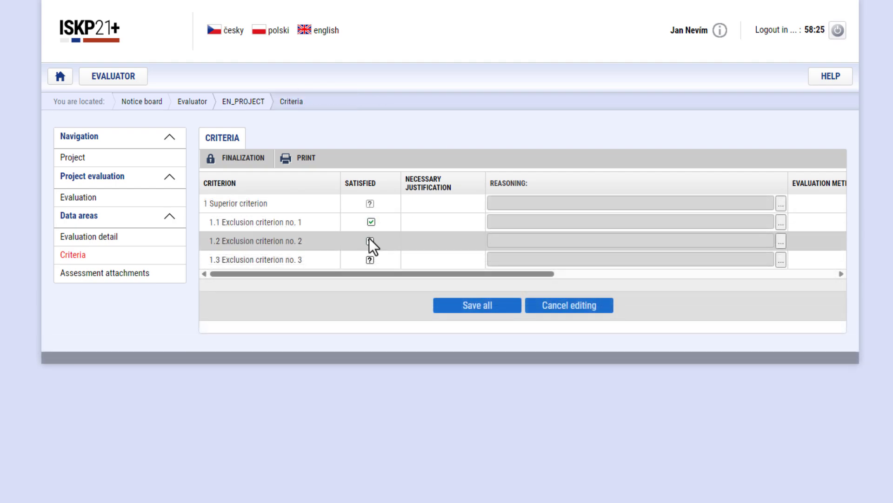
left_click(370, 241)
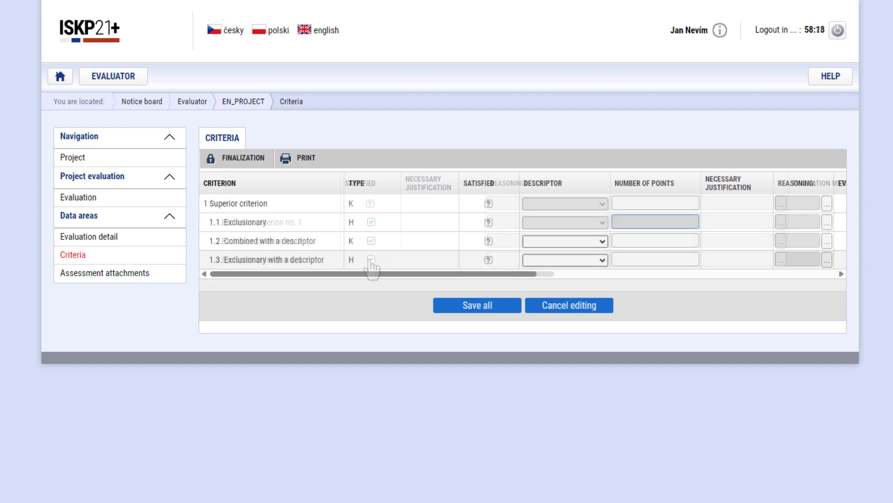
Step: Give criterion 1.1 Exclusionary 10 points and set the descriptor of criterion 1.3 to Five points
type("10")
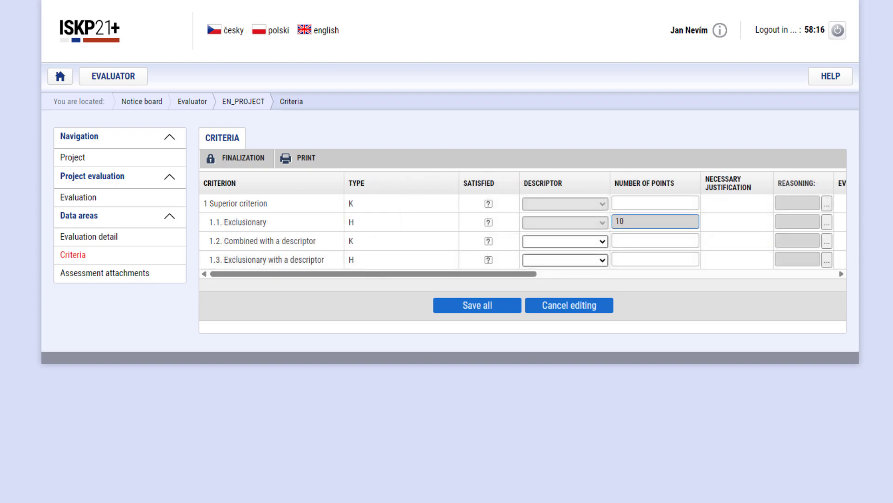
key("Tab")
left_click(602, 260)
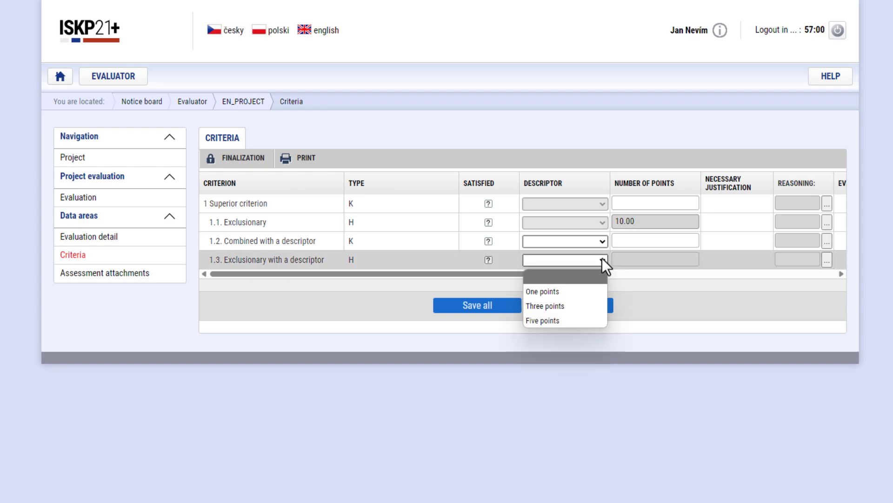
left_click(592, 319)
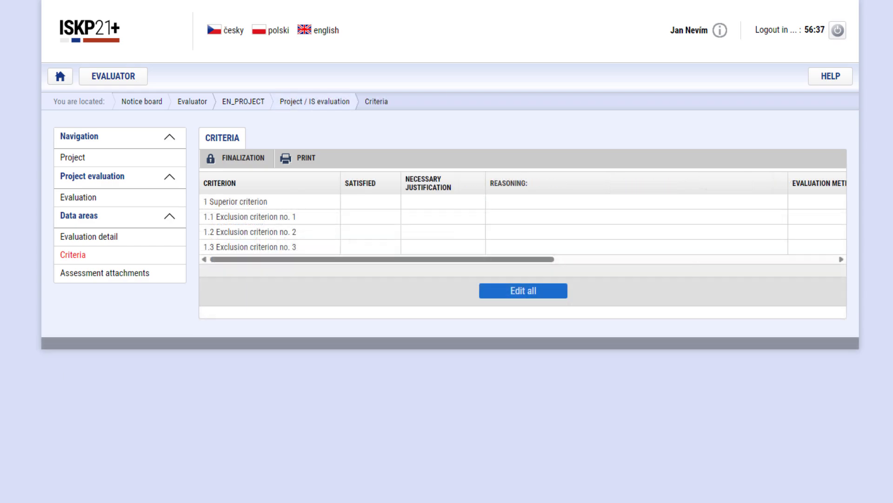
Step: Mark exclusion criteria no. 1, no. 2 and no. 3 as satisfied and save all the criteria
left_click(564, 296)
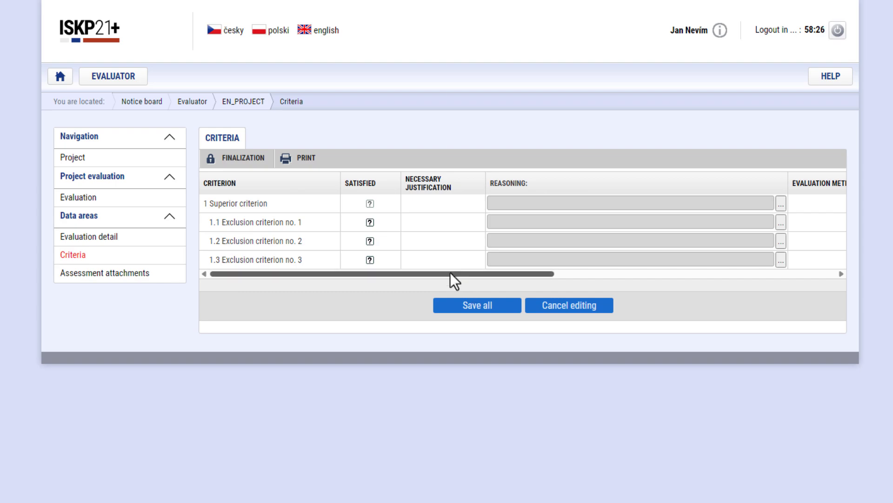
left_click(371, 222)
left_click(370, 240)
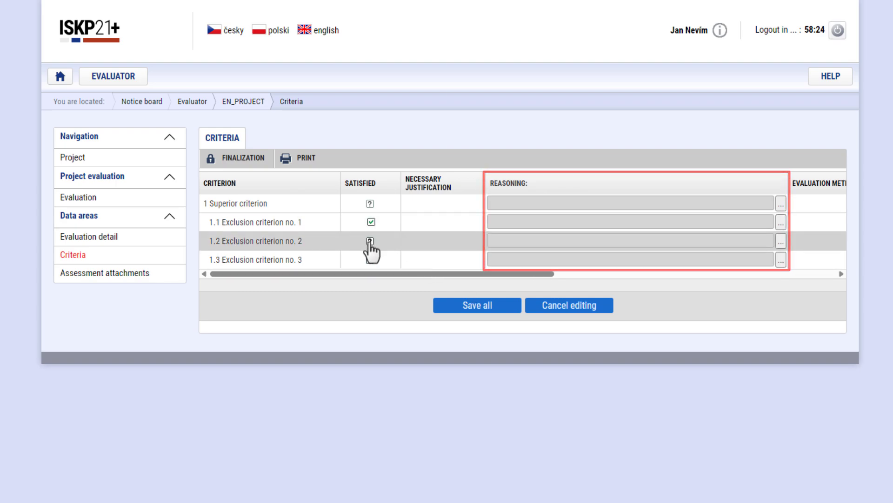
left_click(371, 260)
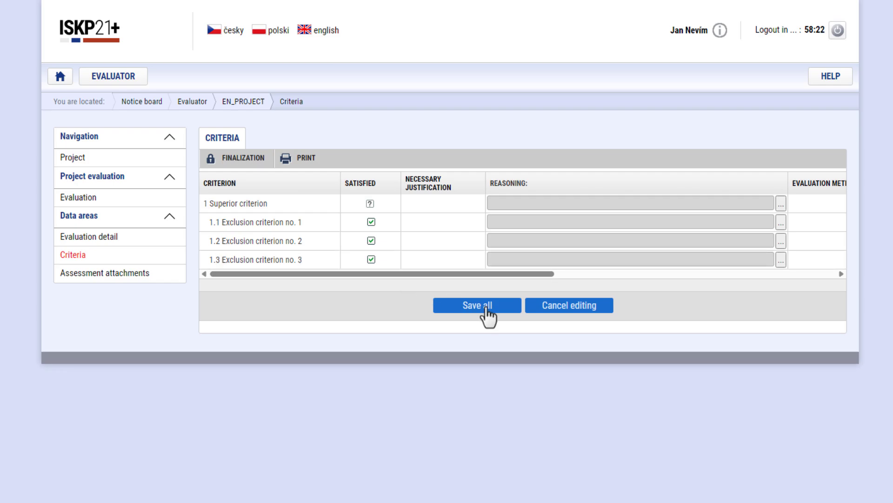
left_click(498, 313)
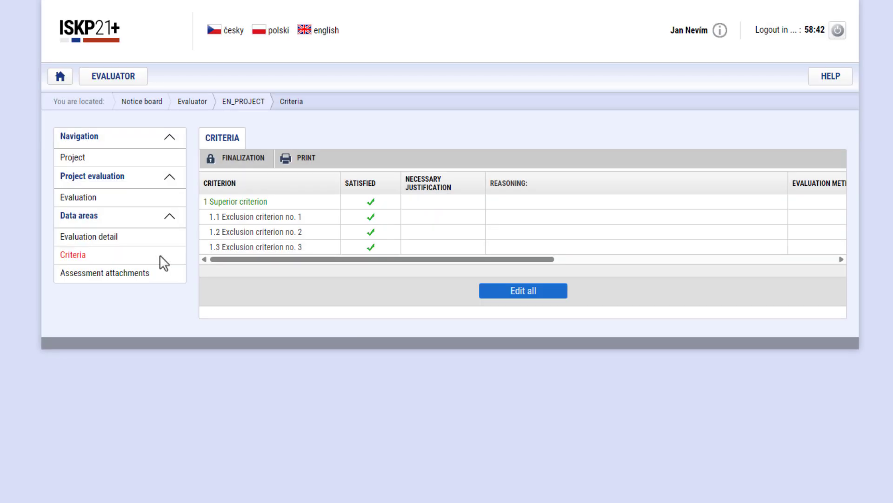
Step: View the assessment attachments area, and finalize the evaluation from its evaluation detail, confirming the finalization
left_click(158, 273)
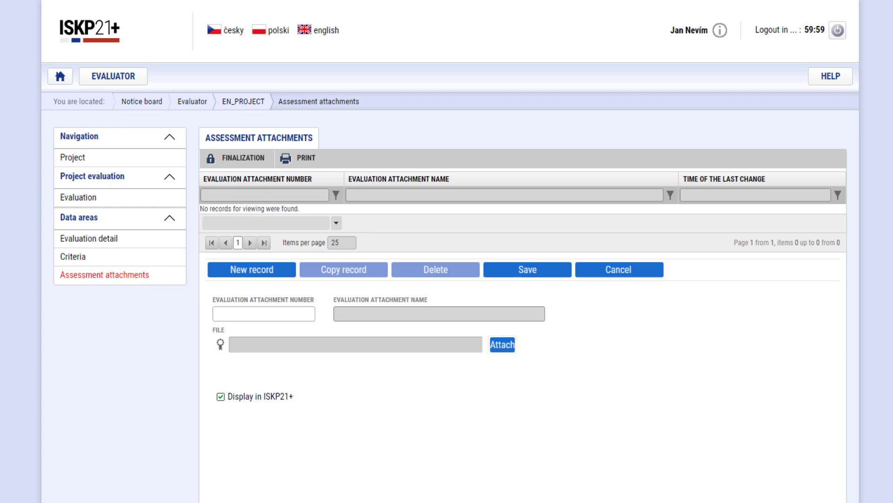
left_click(157, 242)
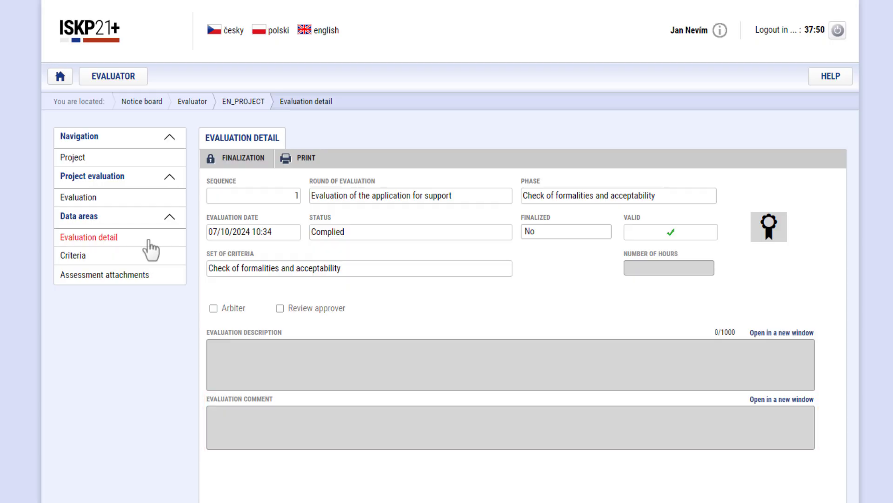
left_click(243, 163)
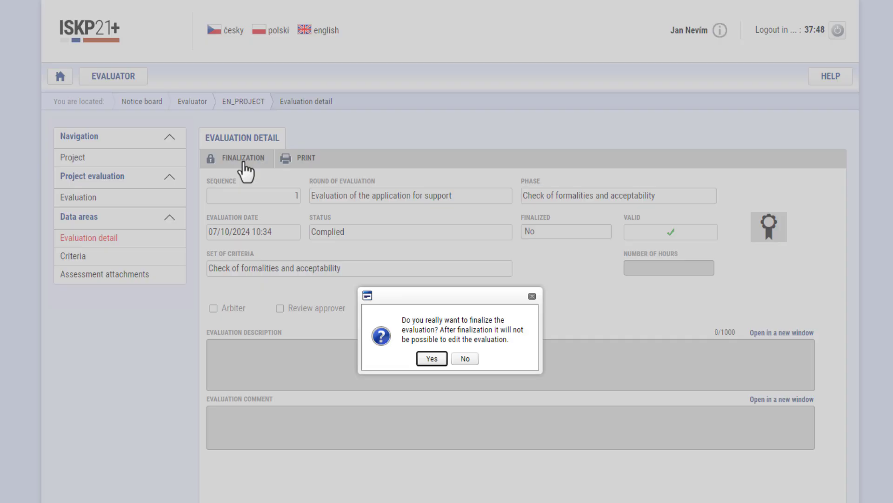
left_click(433, 359)
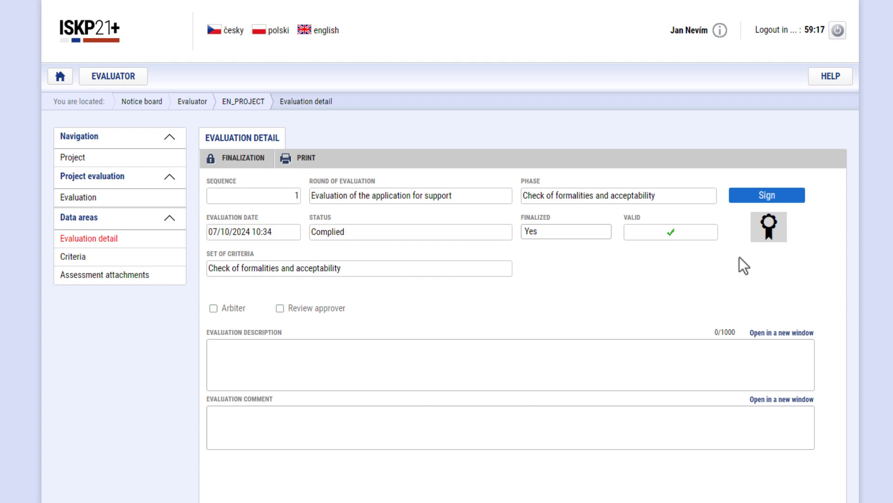
Step: Sign the finalized evaluation with the evaluator's certificate from file, entering the certificate password
left_click(792, 199)
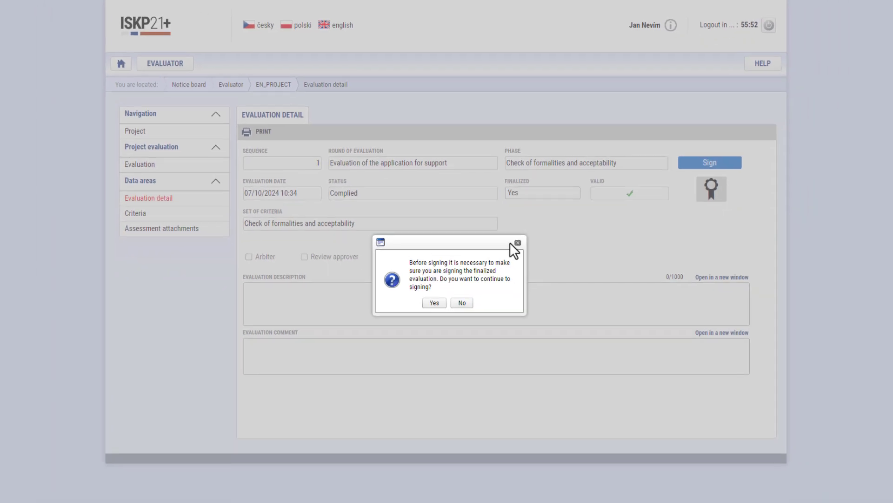
left_click(433, 359)
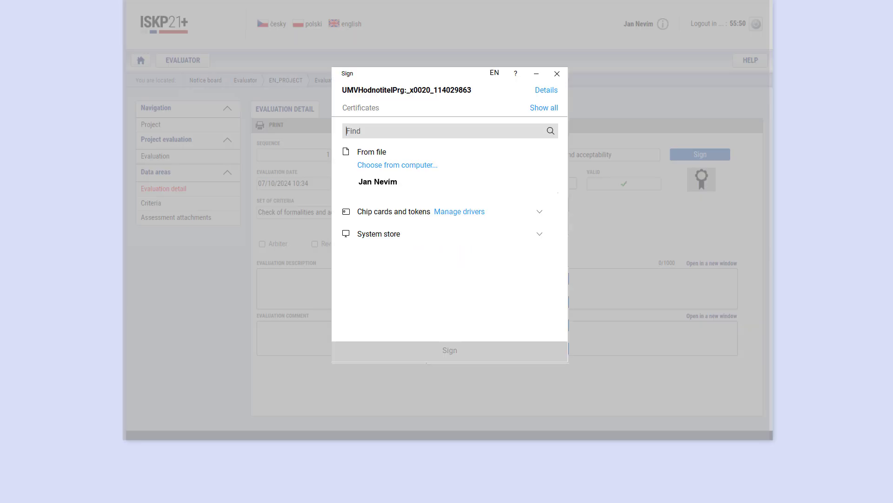
left_click(339, 185)
left_click(355, 210)
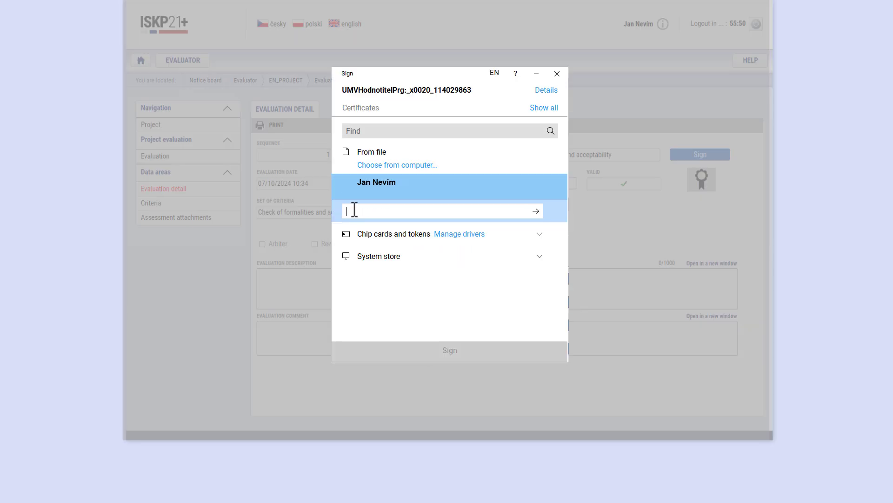
type("********")
left_click(536, 212)
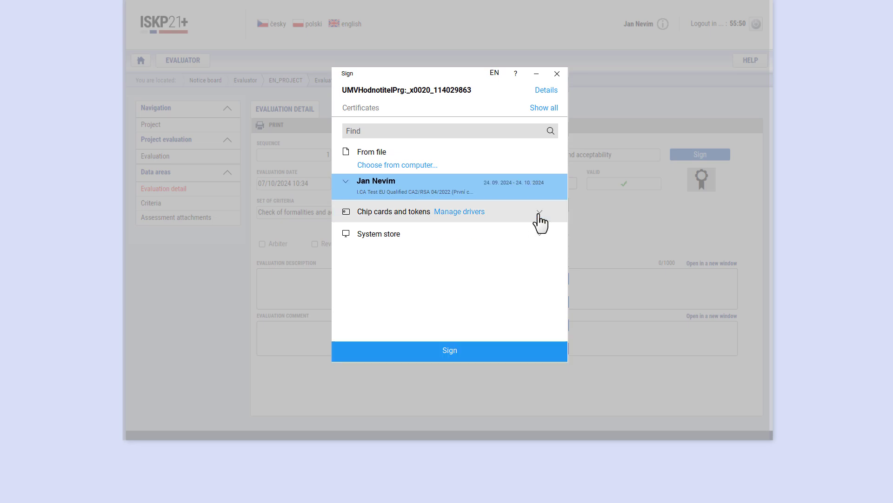
left_click(521, 348)
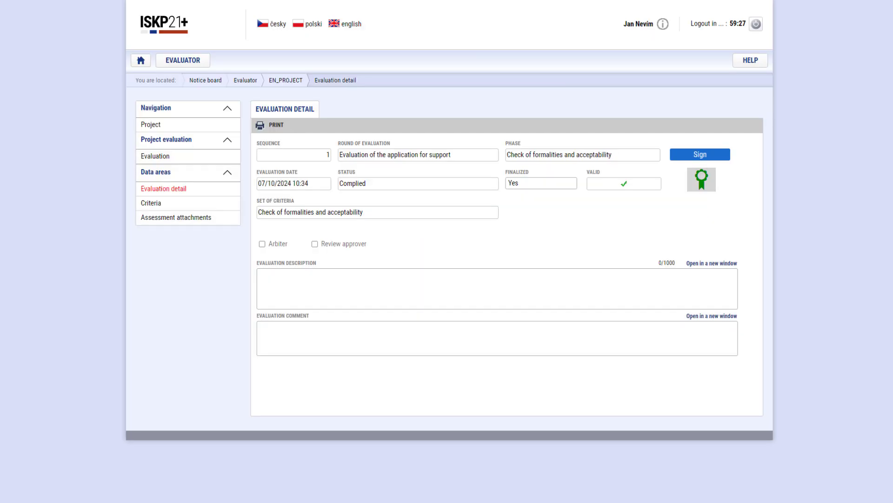